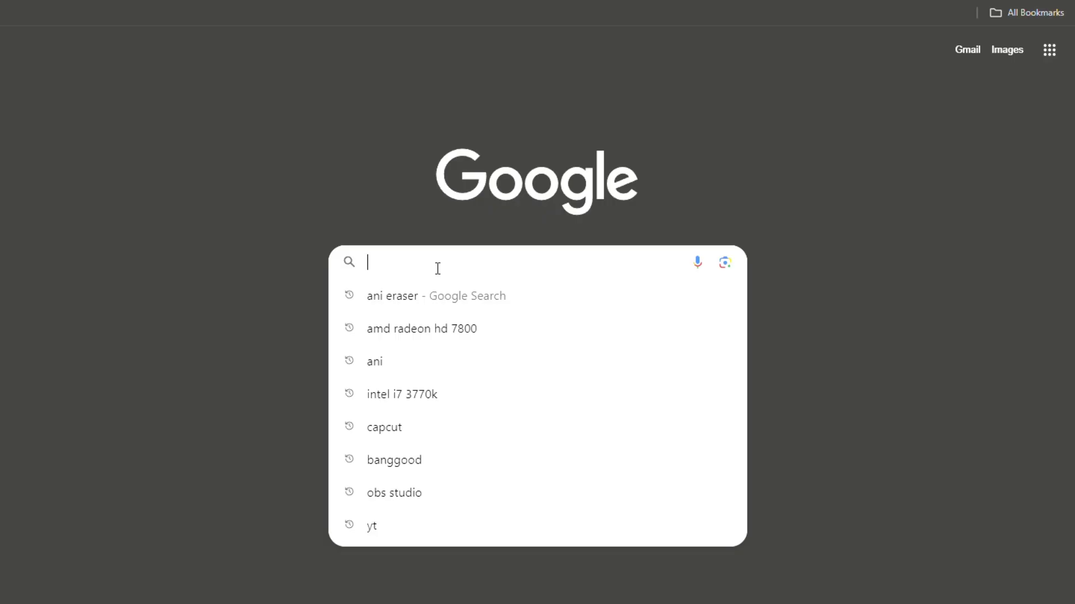
Step: Search Google for 'ani eraser' and open the media.io AniEraser watermark remover page
{"action": "type", "text": "ani eraser"}
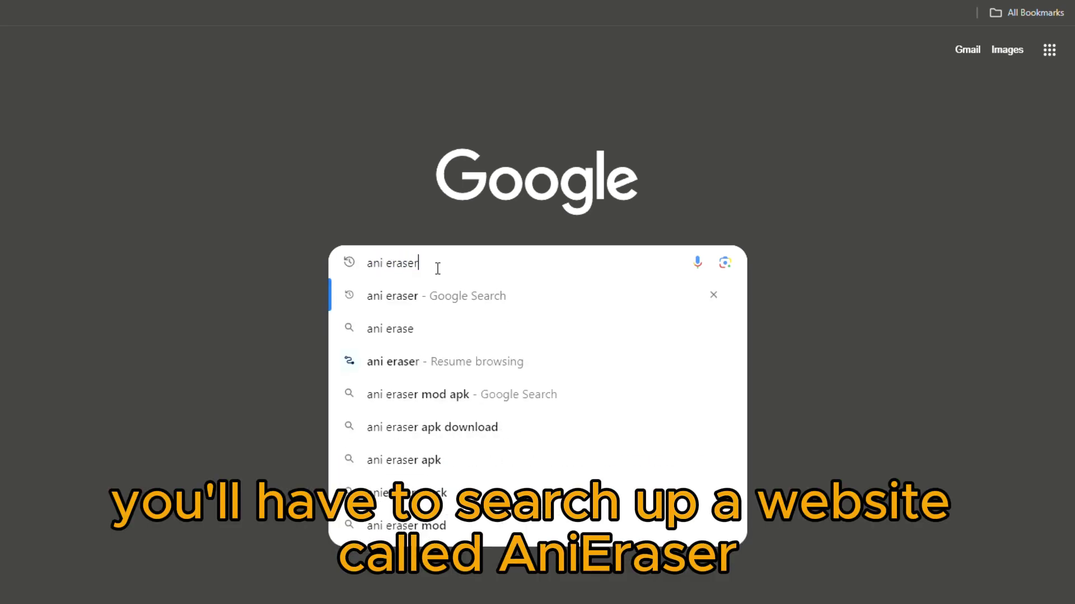
{"action": "key", "text": "Return"}
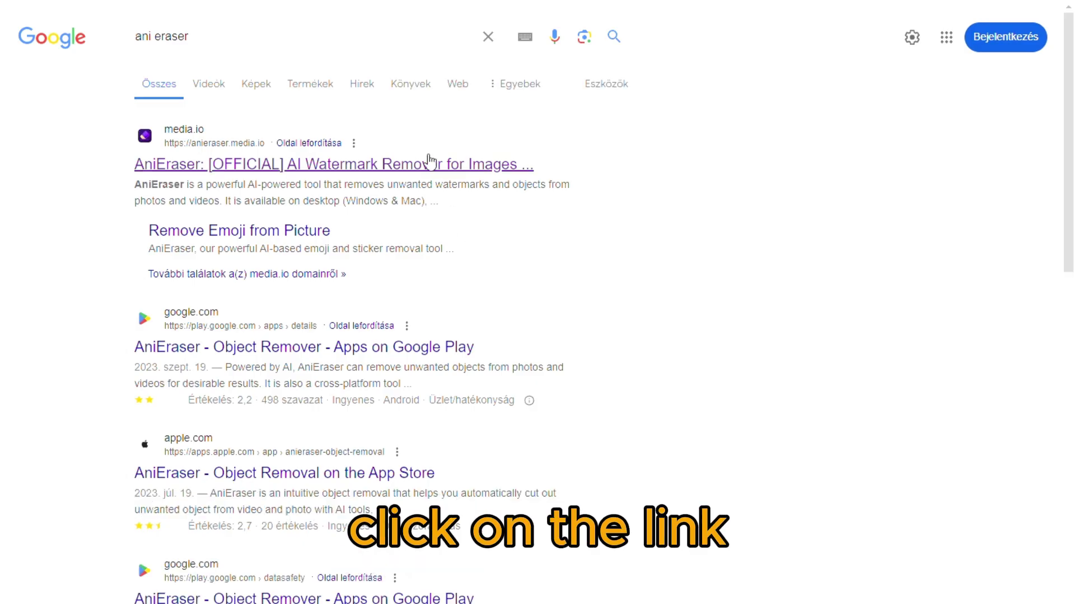
{"action": "left_click", "coordinate": [430, 164]}
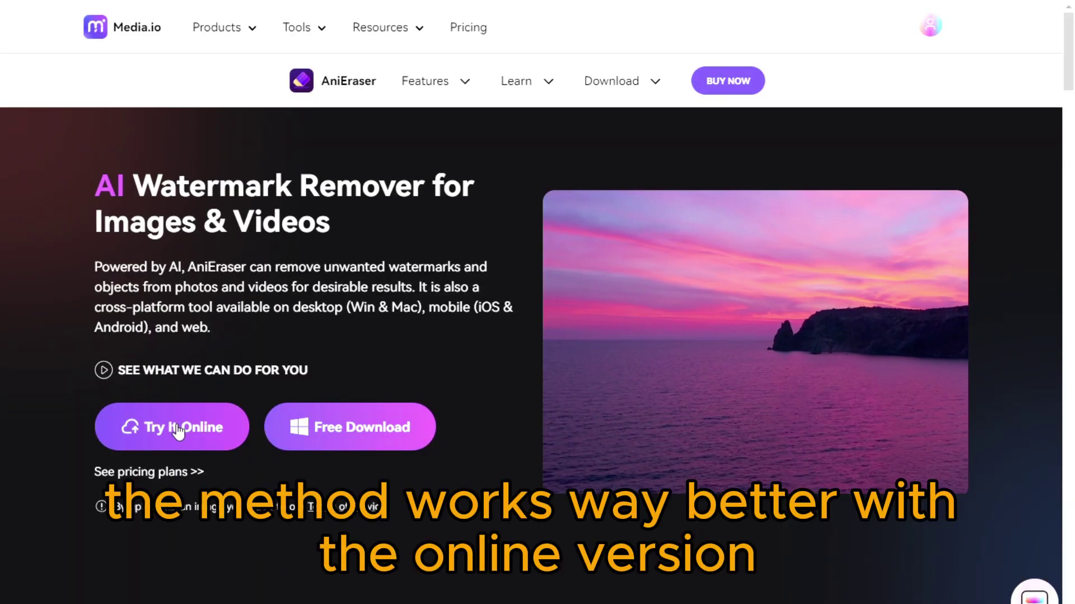
Step: Open the online object remover and begin entering an e-mail address in the Create account form
{"action": "left_click", "coordinate": [108, 423]}
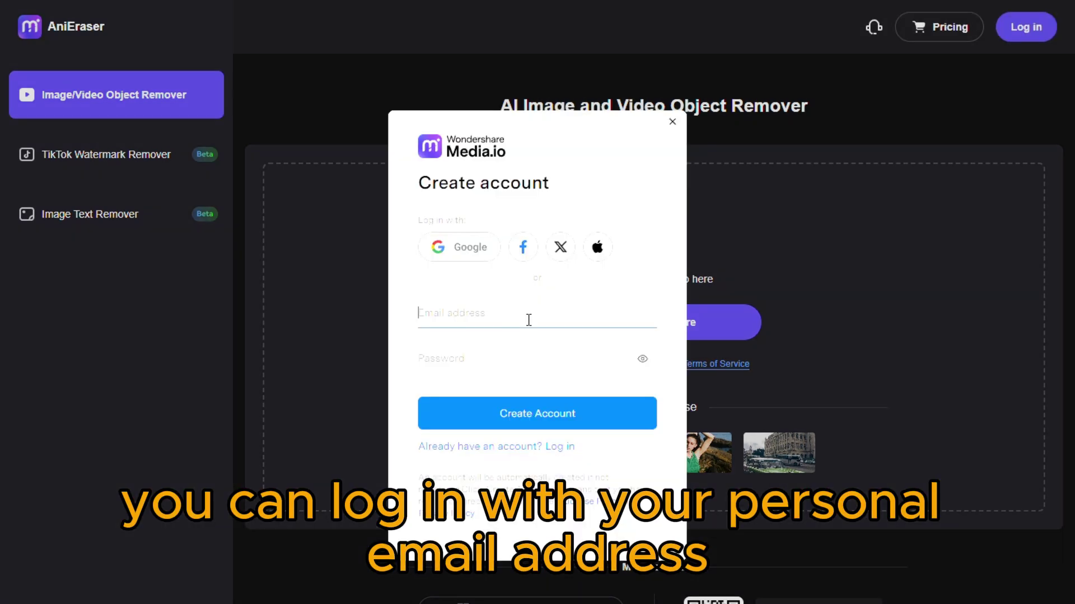
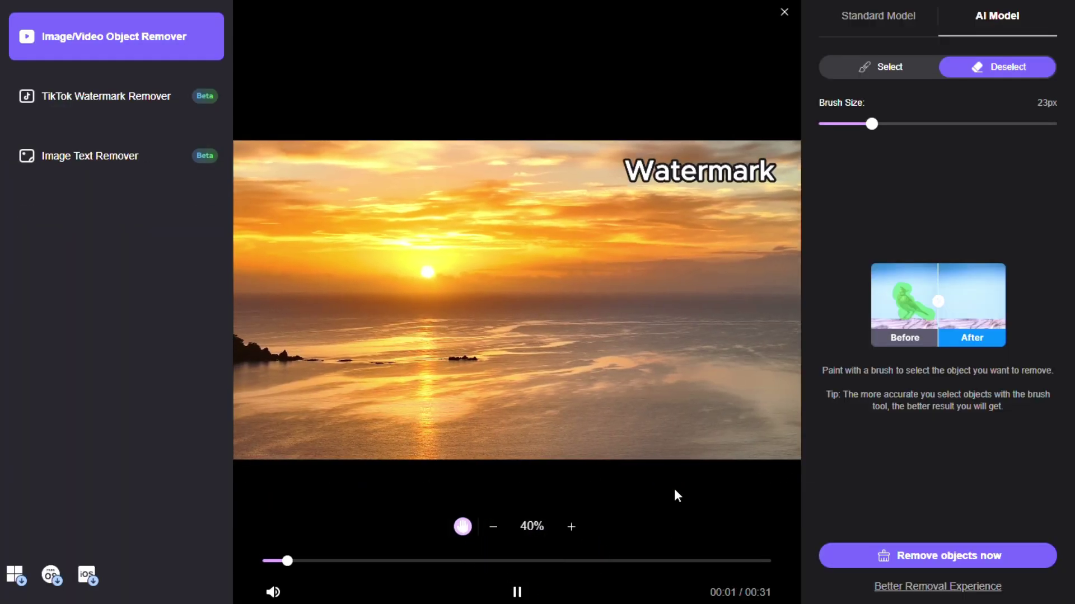
Step: Pause the video, choose Select with a smaller brush, and zoom to 70% centred on Watermark
{"action": "left_click", "coordinate": [517, 592]}
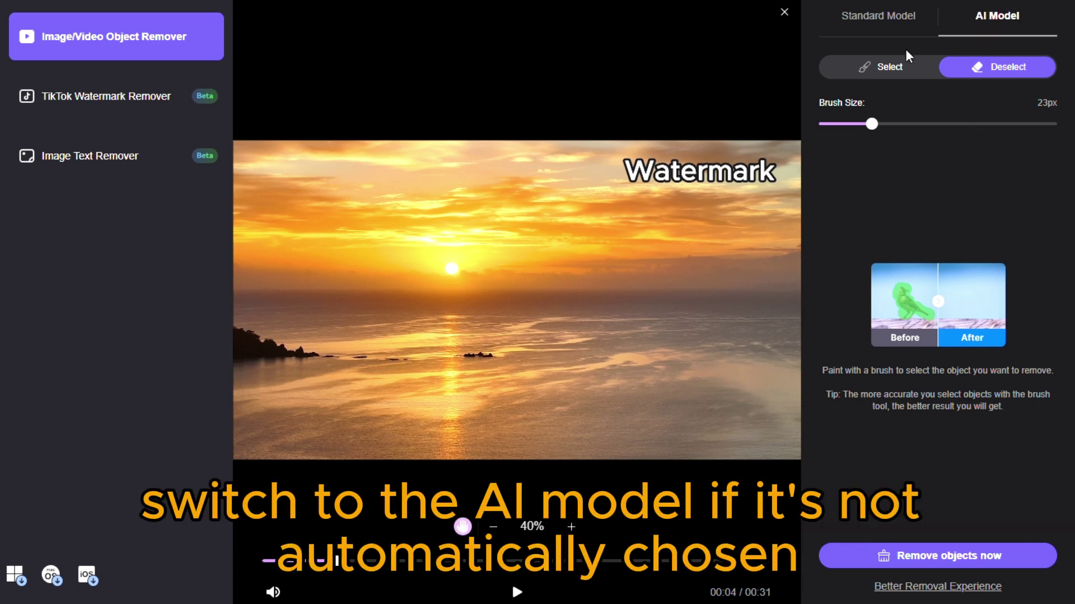
{"action": "left_click", "coordinate": [898, 69]}
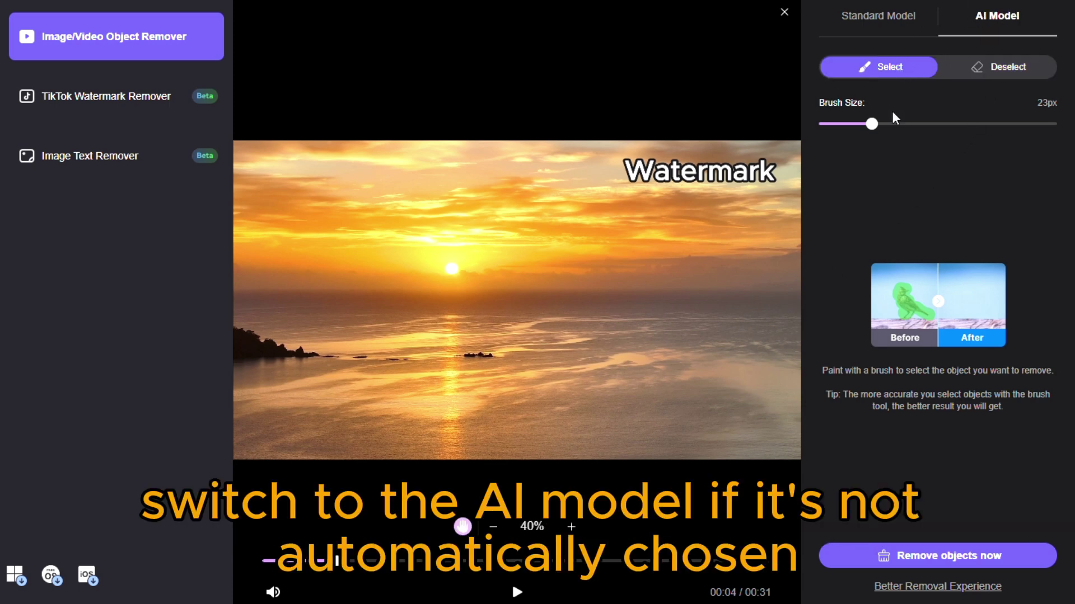
{"action": "left_click_drag", "start_coordinate": [871, 123], "coordinate": [862, 123]}
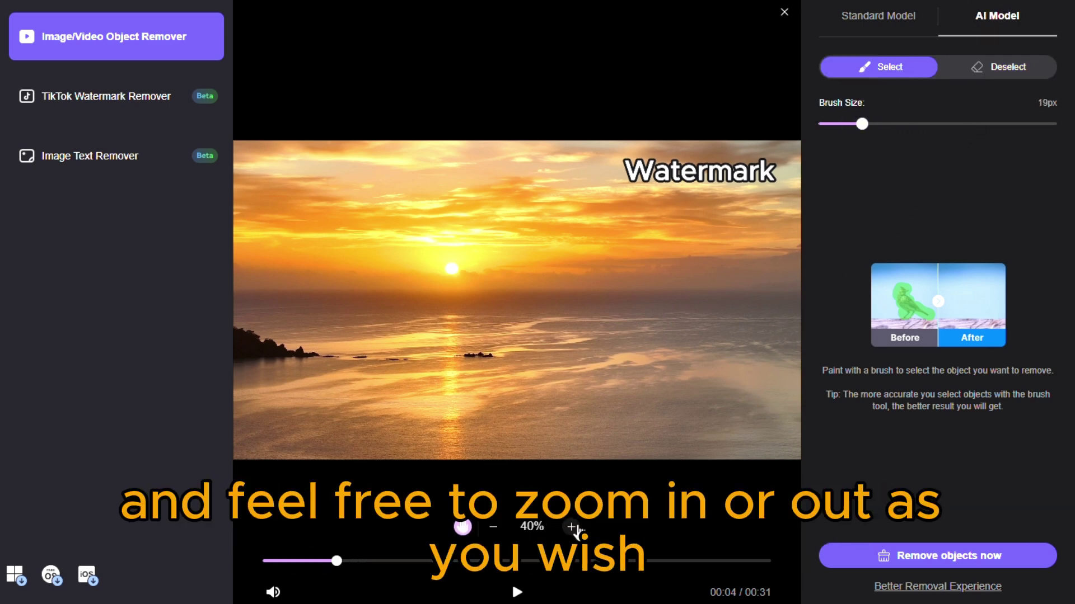
{"action": "left_click", "coordinate": [571, 528]}
{"action": "left_click", "coordinate": [571, 528]}
{"action": "left_click", "coordinate": [493, 527]}
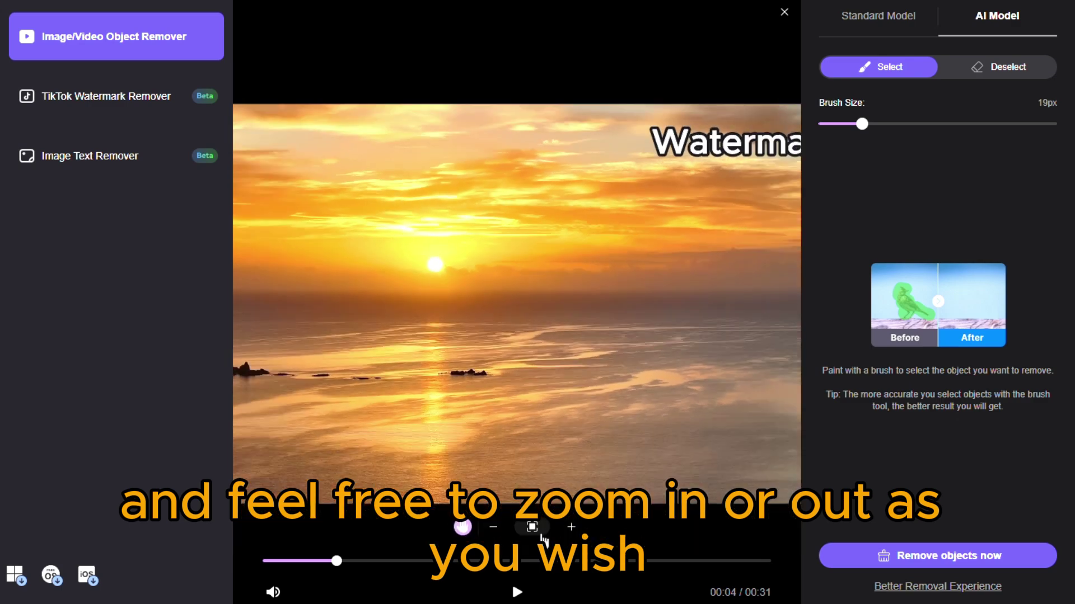
{"action": "left_click", "coordinate": [571, 528]}
{"action": "left_click_drag", "start_coordinate": [611, 339], "coordinate": [444, 479]}
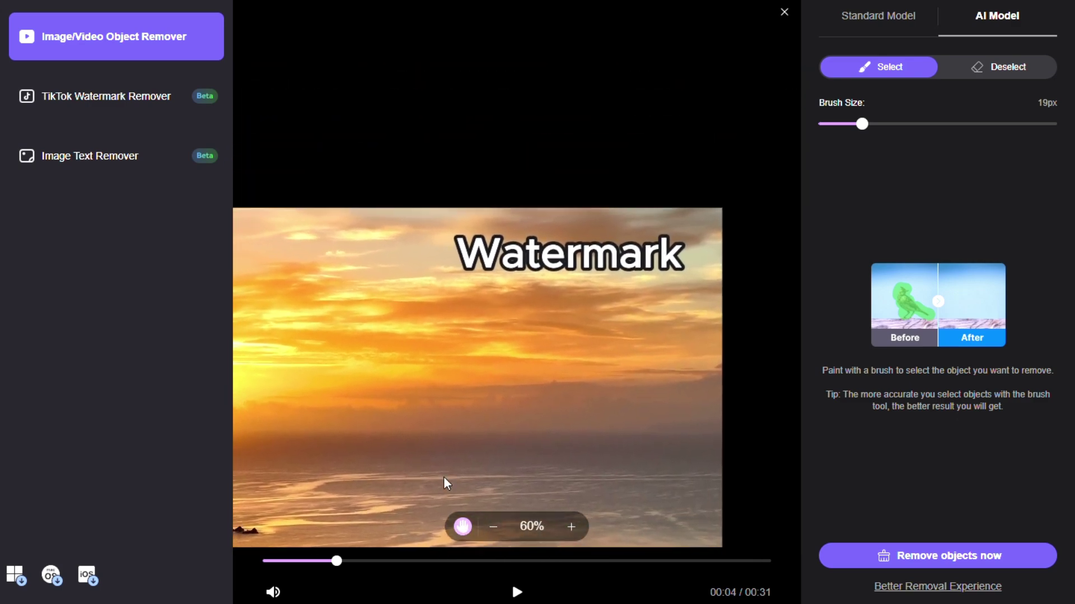
{"action": "left_click", "coordinate": [571, 527]}
Step: Paint over the entire Watermark caption, enlarging the brush to 30px for the rest
{"action": "mouse_move", "coordinate": [861, 123]}
{"action": "left_mouse_down"}
{"action": "mouse_move", "coordinate": [862, 137]}
{"action": "mouse_move", "coordinate": [873, 137]}
{"action": "left_mouse_up"}
{"action": "mouse_move", "coordinate": [451, 238]}
{"action": "left_mouse_down"}
{"action": "mouse_move", "coordinate": [488, 269]}
{"action": "mouse_move", "coordinate": [494, 235]}
{"action": "mouse_move", "coordinate": [477, 255]}
{"action": "mouse_move", "coordinate": [483, 237]}
{"action": "mouse_move", "coordinate": [502, 237]}
{"action": "mouse_move", "coordinate": [524, 268]}
{"action": "mouse_move", "coordinate": [658, 264]}
{"action": "left_mouse_up"}
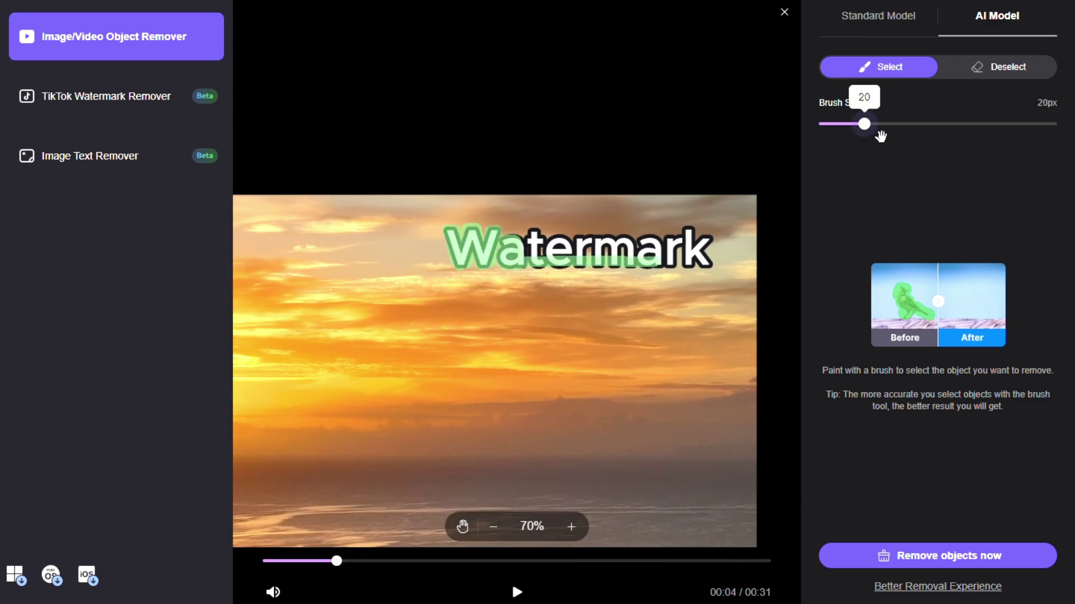
{"action": "left_click_drag", "start_coordinate": [880, 136], "coordinate": [904, 136]}
{"action": "mouse_move", "coordinate": [708, 241]}
{"action": "left_mouse_down"}
{"action": "mouse_move", "coordinate": [515, 255]}
{"action": "mouse_move", "coordinate": [696, 263]}
{"action": "mouse_move", "coordinate": [615, 232]}
{"action": "left_mouse_up"}
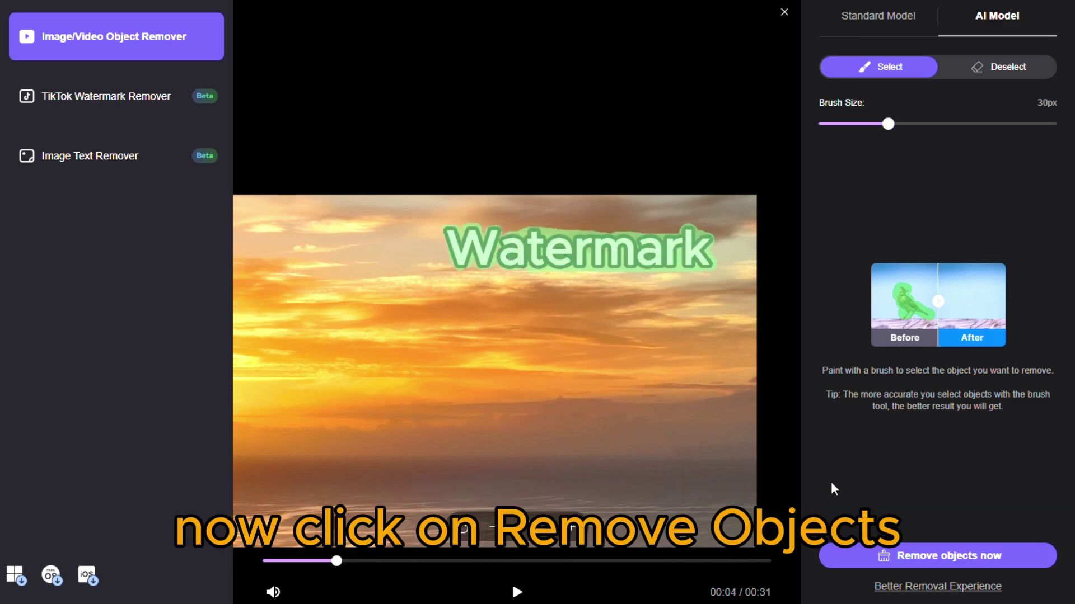
Step: Remove the marked watermark, preview the cleaned video, then mark and attempt the second video's watermark
{"action": "left_click", "coordinate": [926, 556]}
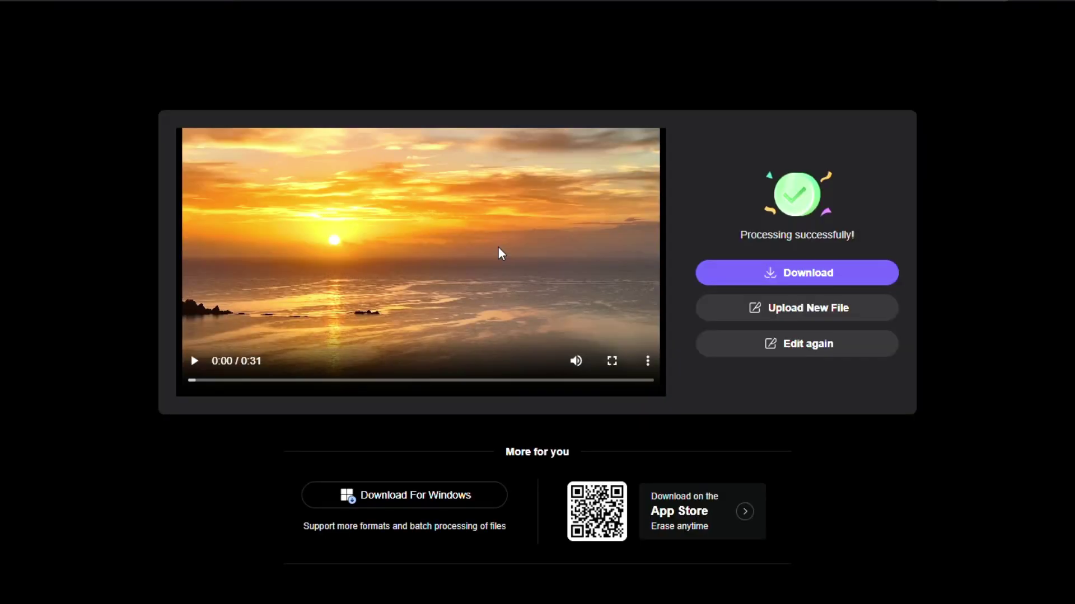
{"action": "left_click", "coordinate": [195, 361]}
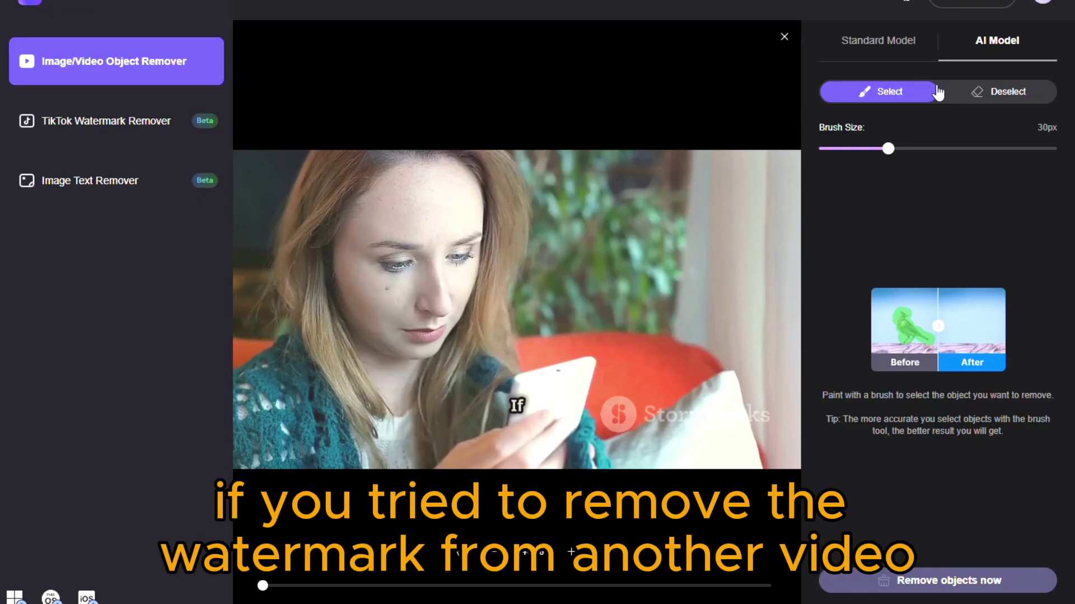
{"action": "left_click_drag", "start_coordinate": [887, 149], "coordinate": [916, 148]}
{"action": "left_click_drag", "start_coordinate": [601, 414], "coordinate": [725, 417]}
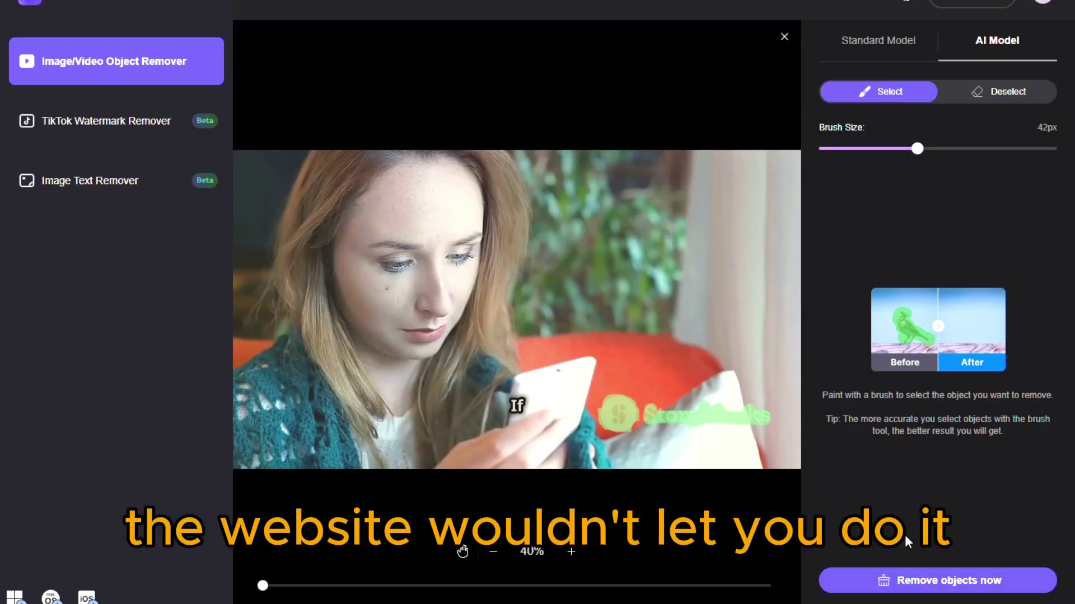
{"action": "left_click", "coordinate": [922, 580]}
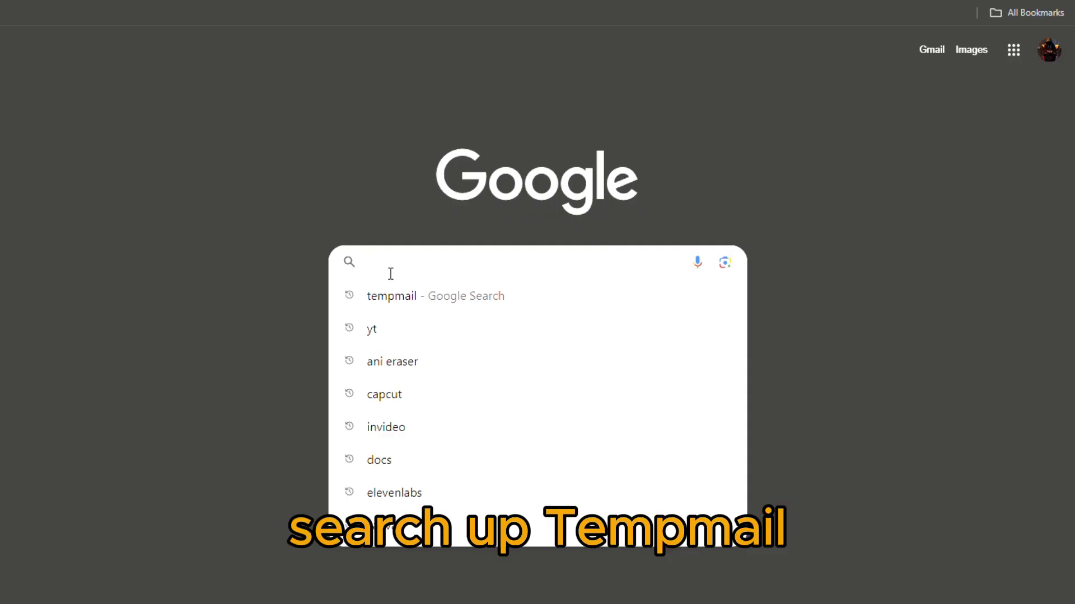
Step: Search Google for tempmail and copy the generated temporary address from Temp Mail
{"action": "type", "text": "tempmai"}
{"action": "key", "text": "Return"}
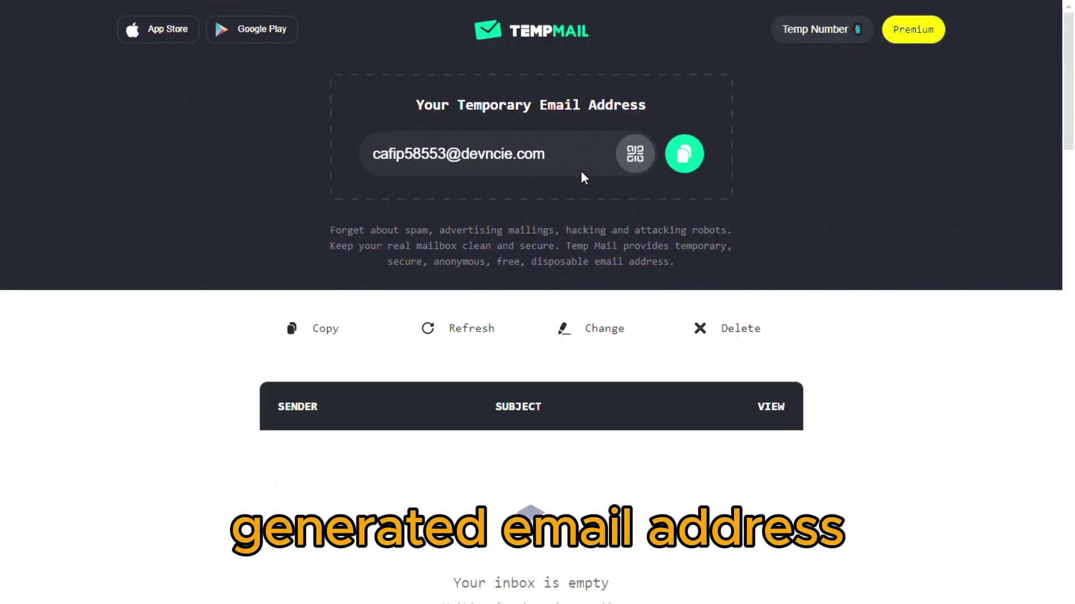
{"action": "left_click", "coordinate": [685, 152]}
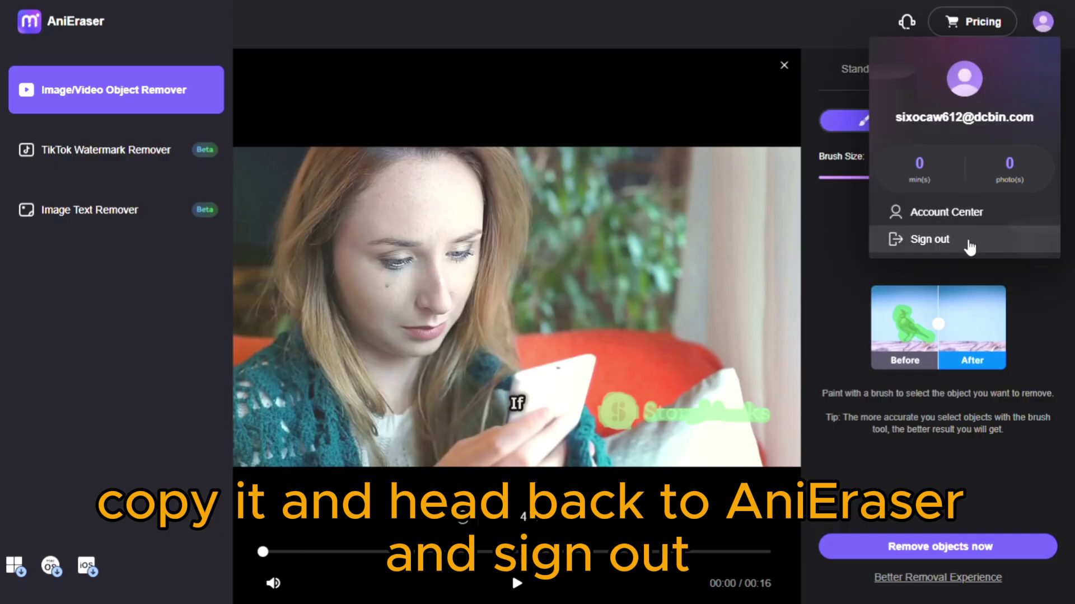
Step: Sign out and start a new sign-up, pasting the temporary address as the e-mail
{"action": "left_click", "coordinate": [966, 242]}
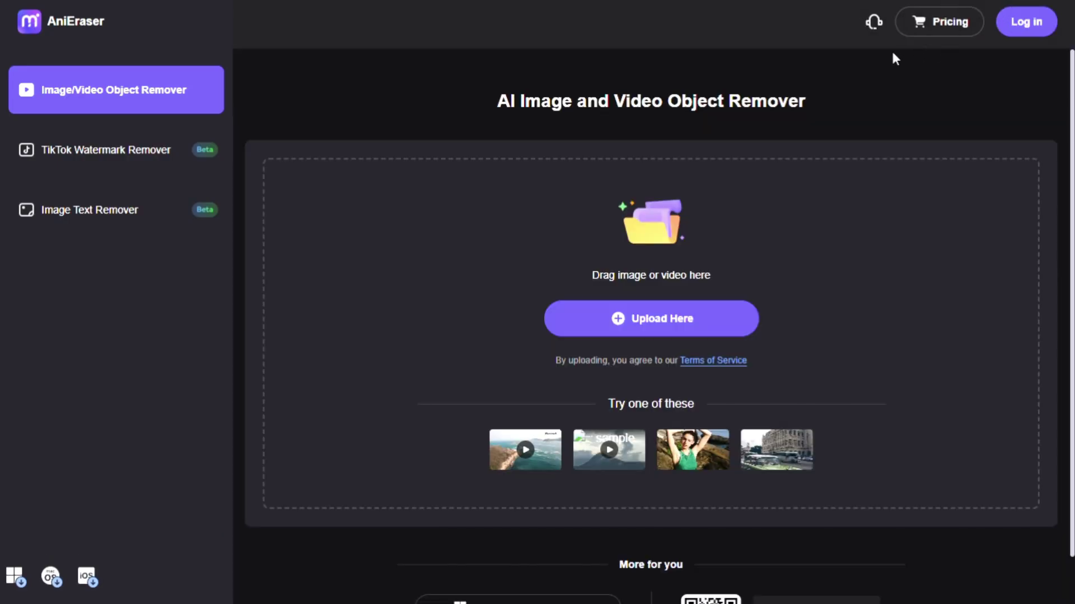
{"action": "left_click", "coordinate": [649, 318]}
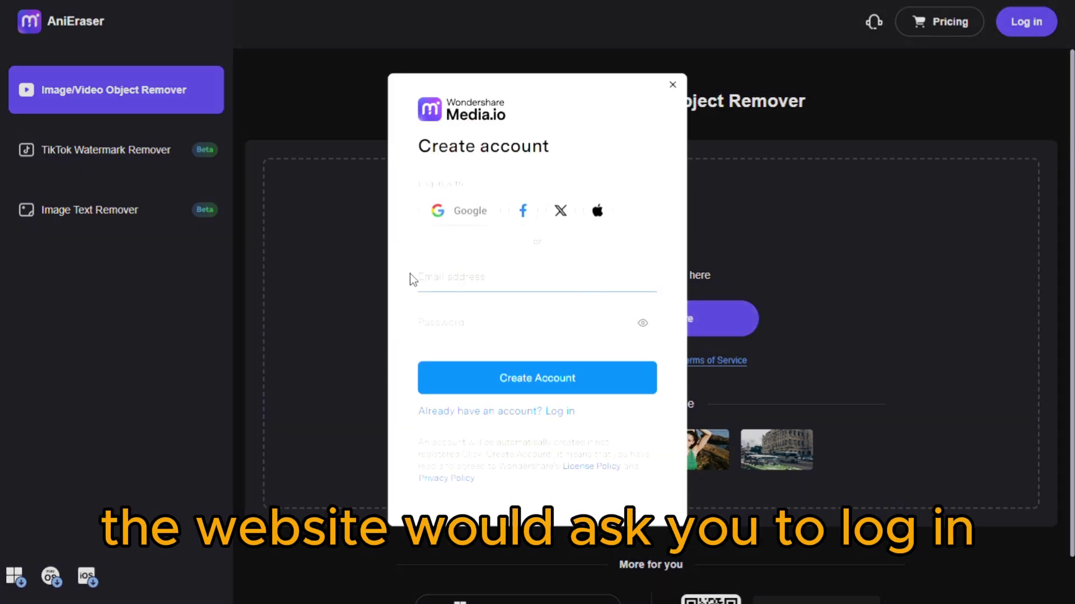
{"action": "key", "text": "ctrl+v"}
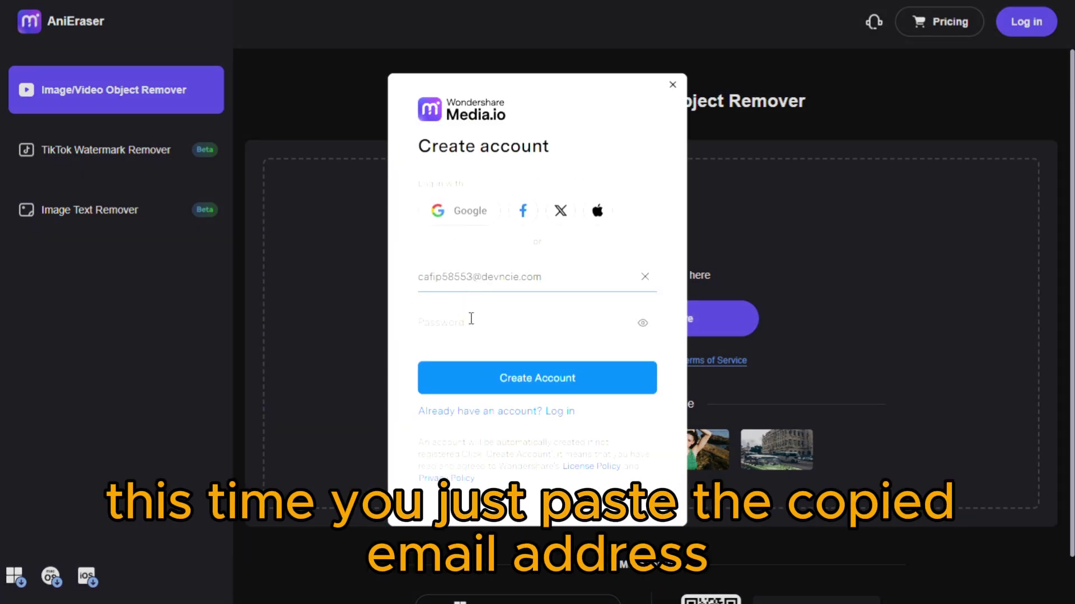
Step: Enter a password and create the account to request a verification code
{"action": "left_click", "coordinate": [492, 325]}
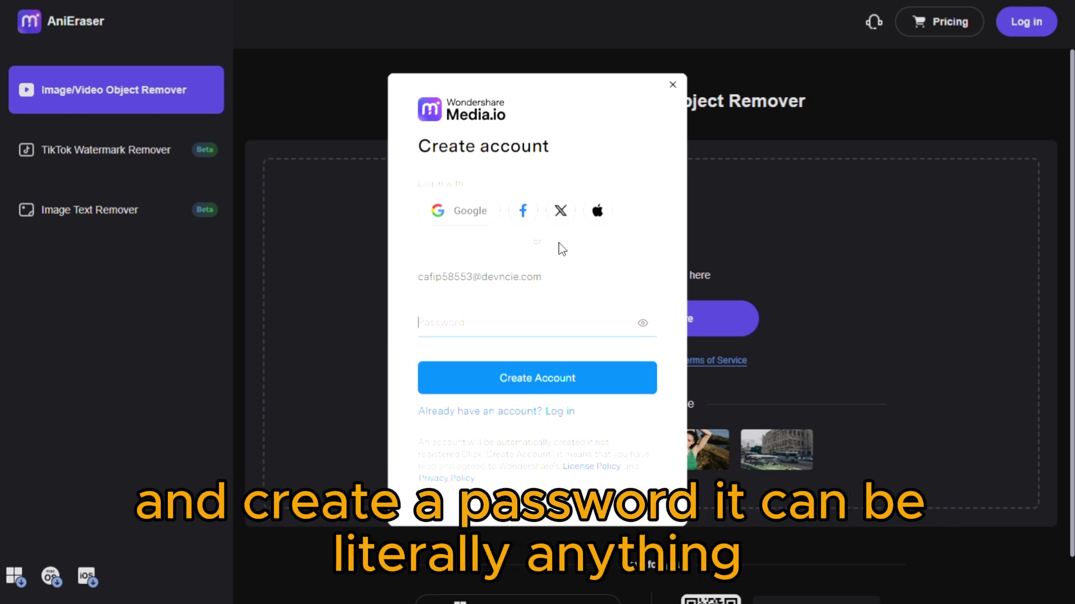
{"action": "type", "text": "123456a"}
{"action": "left_click", "coordinate": [644, 324]}
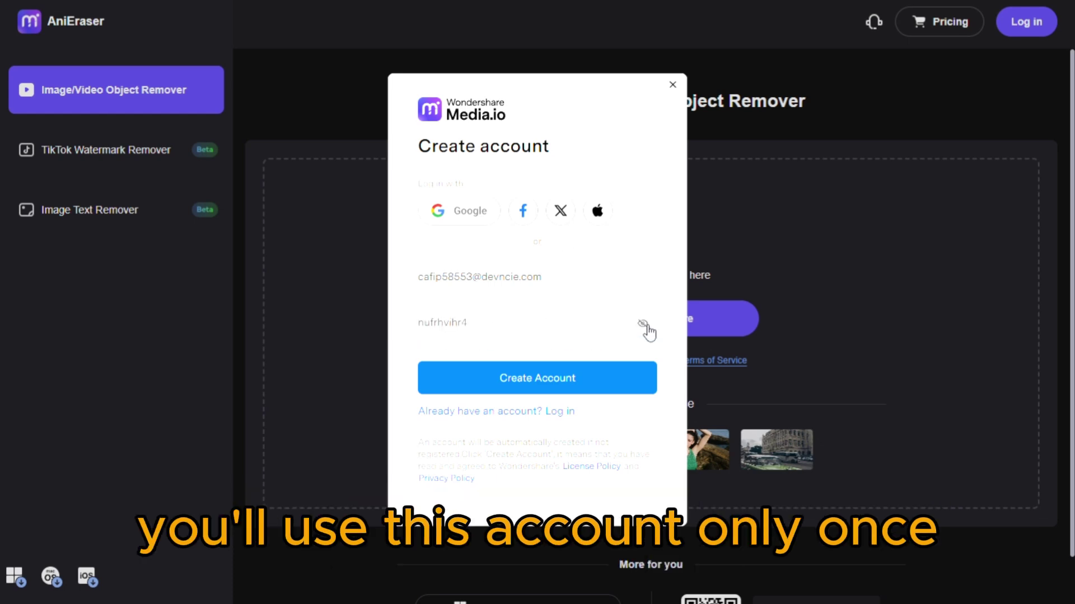
{"action": "left_click", "coordinate": [644, 325]}
{"action": "left_click", "coordinate": [607, 390]}
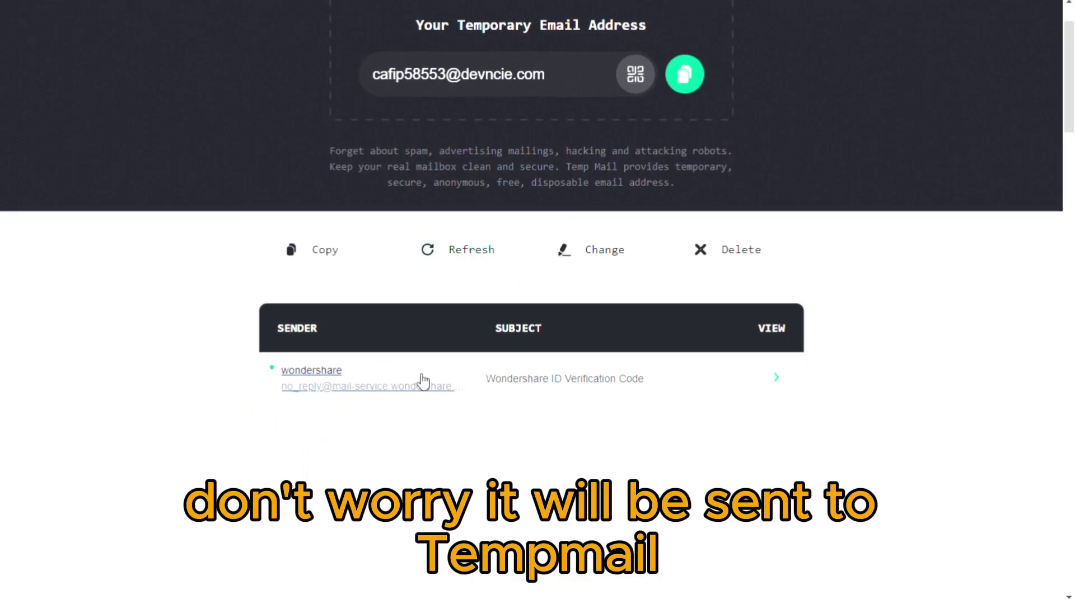
Step: Open the Wondershare ID Verification Code email and select the verification code
{"action": "left_click", "coordinate": [519, 384]}
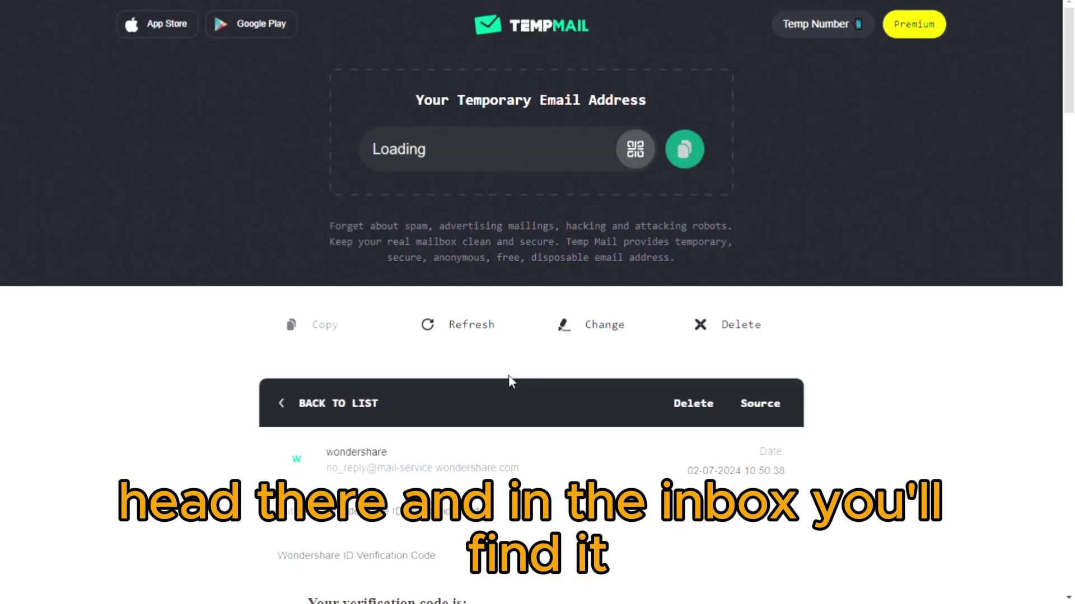
{"action": "scroll", "coordinate": [469, 386], "scroll_direction": "down", "scroll_amount": 3}
{"action": "left_click_drag", "start_coordinate": [361, 491], "coordinate": [307, 493]}
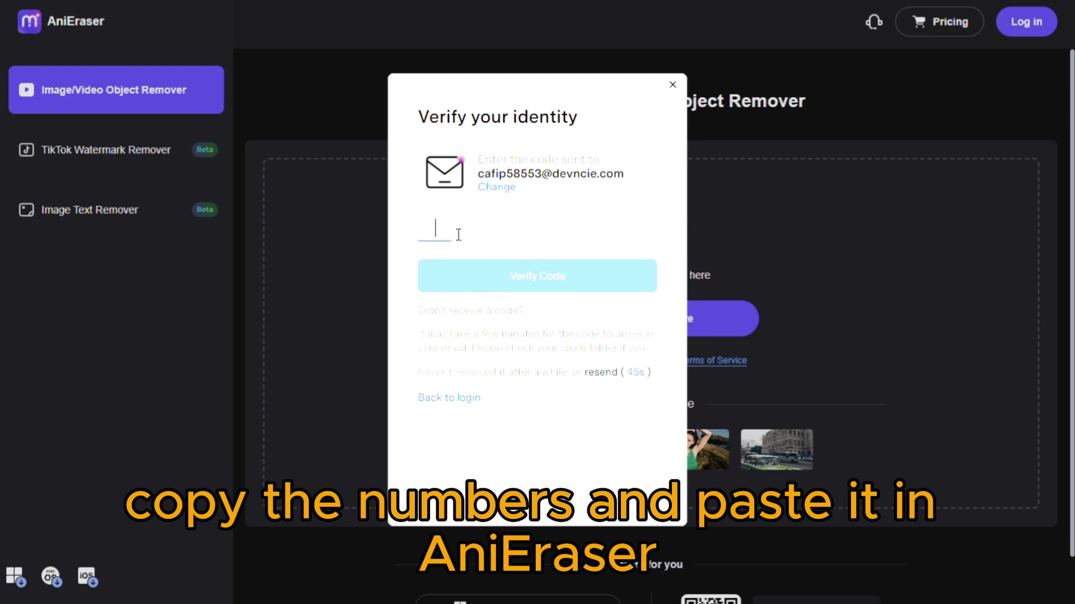
Step: Paste the emailed code into the digit boxes and verify the new account
{"action": "key", "text": "ctrl+v"}
{"action": "left_click", "coordinate": [626, 277]}
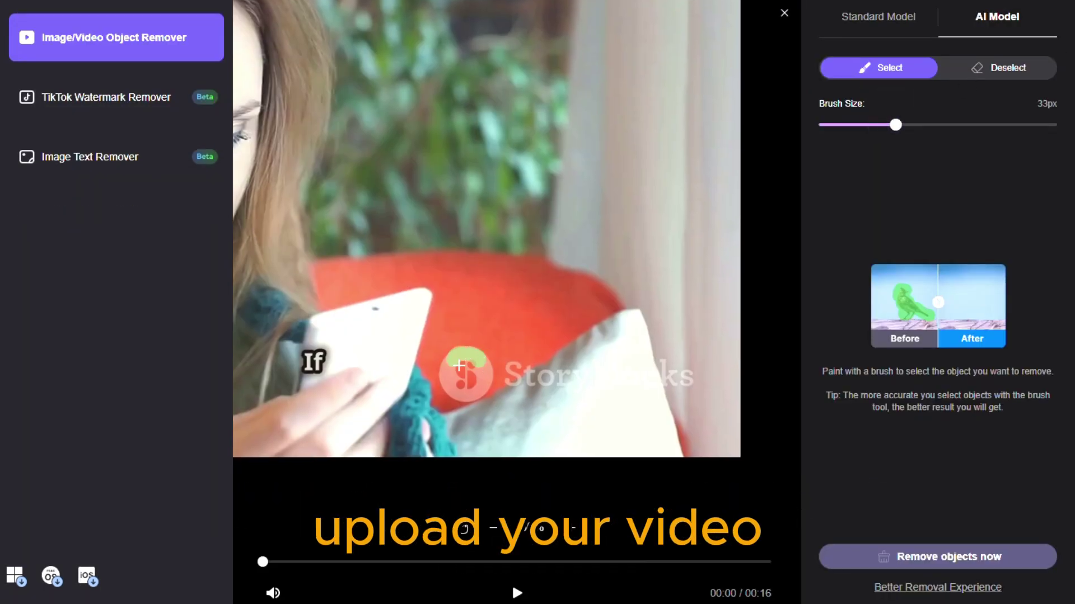
Step: Mark and remove the Storyblocks watermark, review the result, then delete the Temp Mail address
{"action": "mouse_move", "coordinate": [459, 364]}
{"action": "left_mouse_down"}
{"action": "mouse_move", "coordinate": [493, 371]}
{"action": "mouse_move", "coordinate": [474, 388]}
{"action": "mouse_move", "coordinate": [690, 389]}
{"action": "left_mouse_up"}
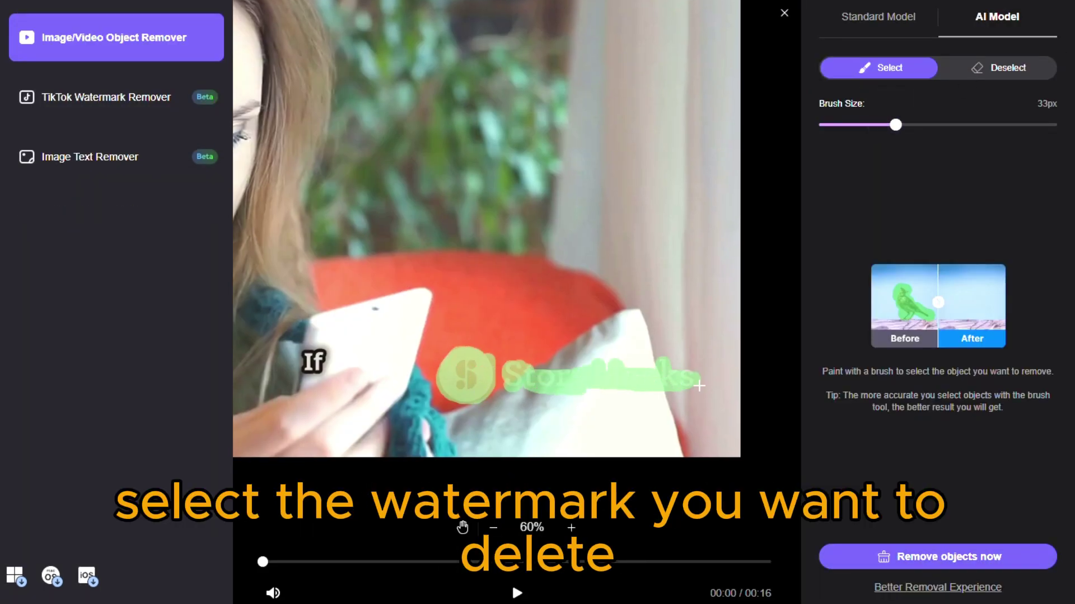
{"action": "left_click", "coordinate": [946, 556]}
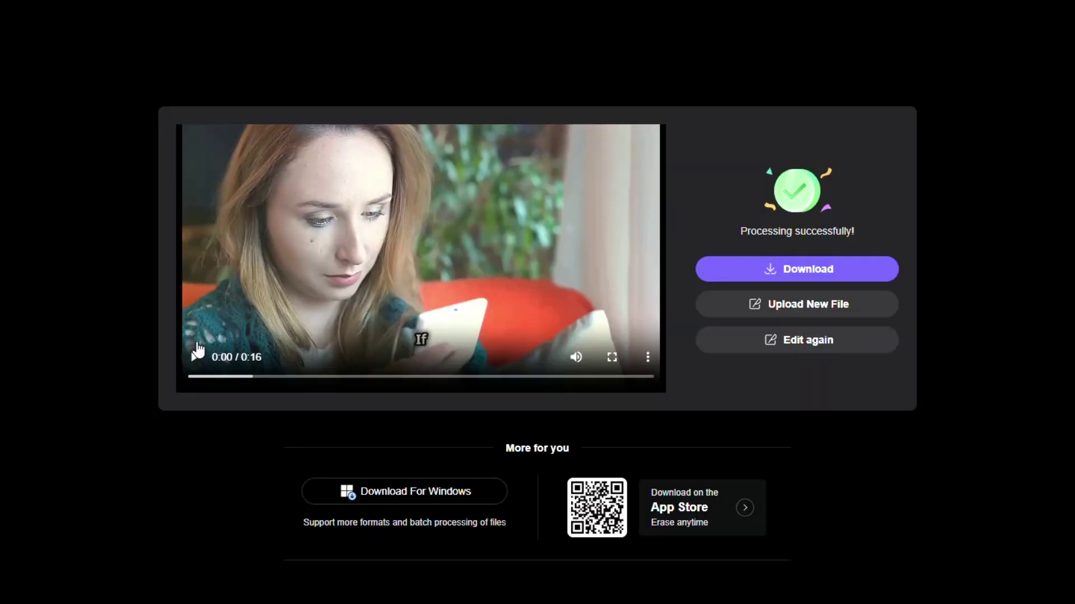
{"action": "left_click", "coordinate": [195, 356]}
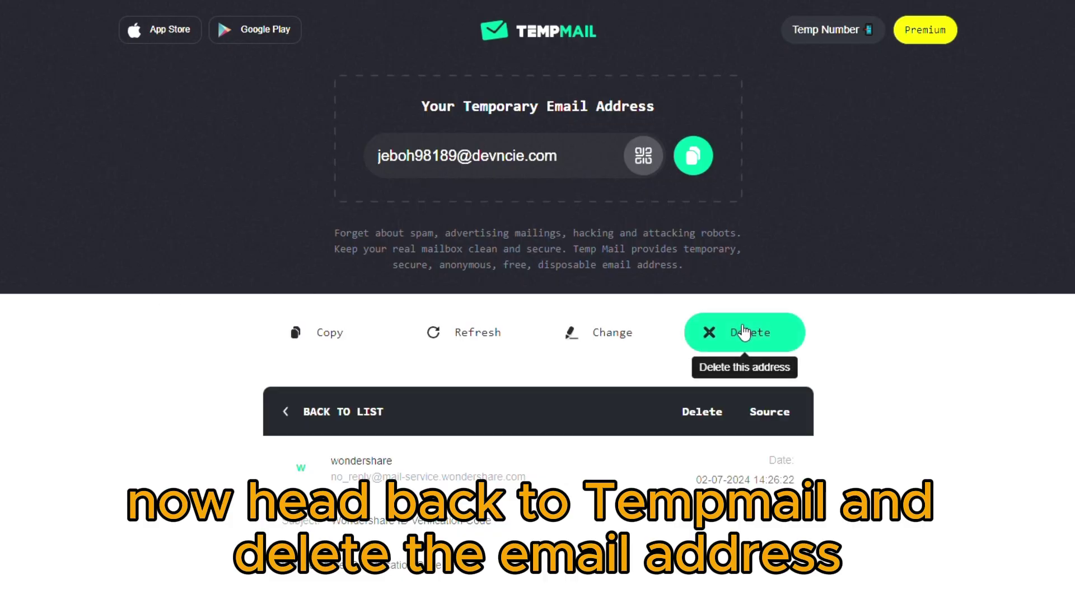
{"action": "left_click", "coordinate": [744, 332]}
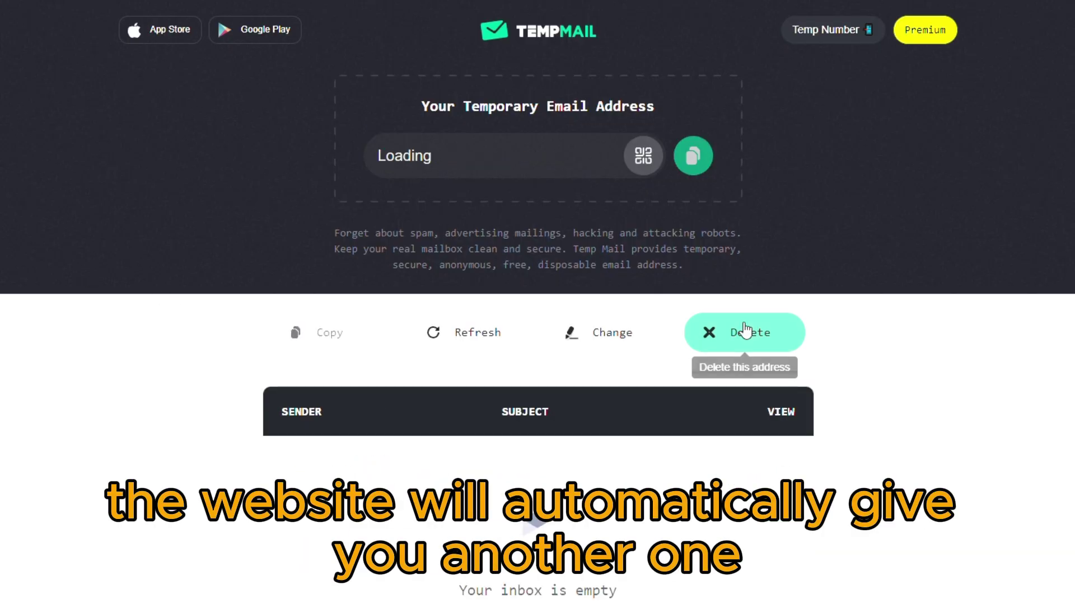